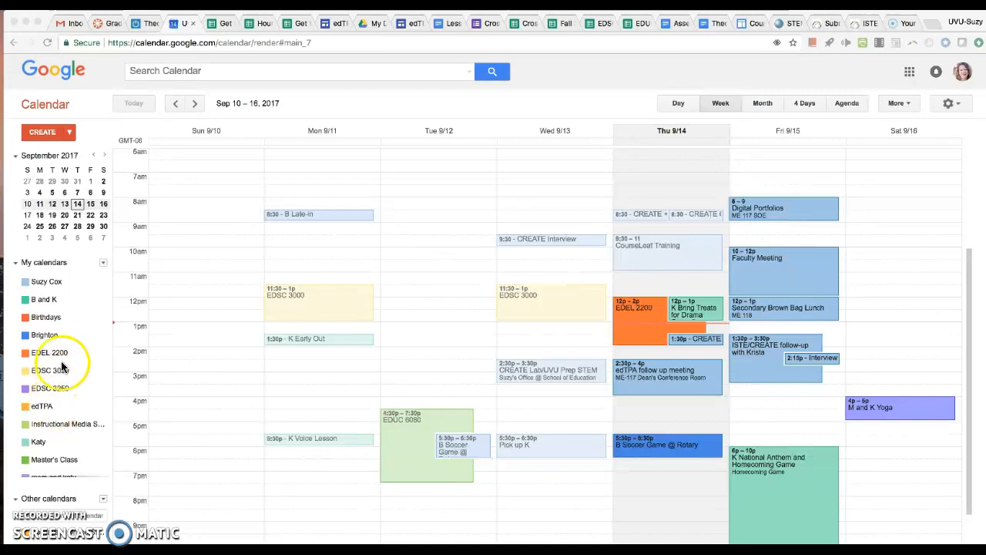
- Start a new calendar and name it with the teacher's title and surname in possessive form followed by "7th Grade"
click(104, 266)
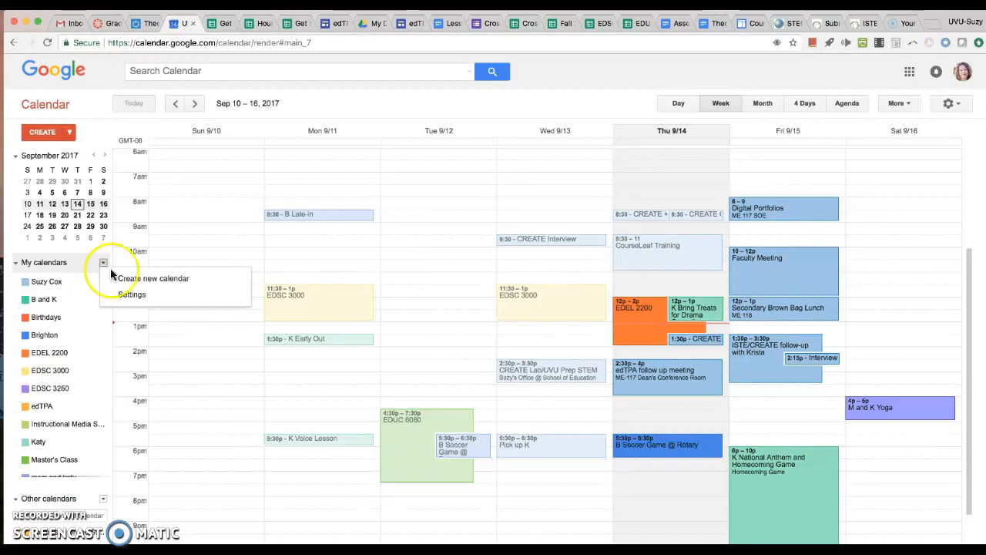
click(123, 284)
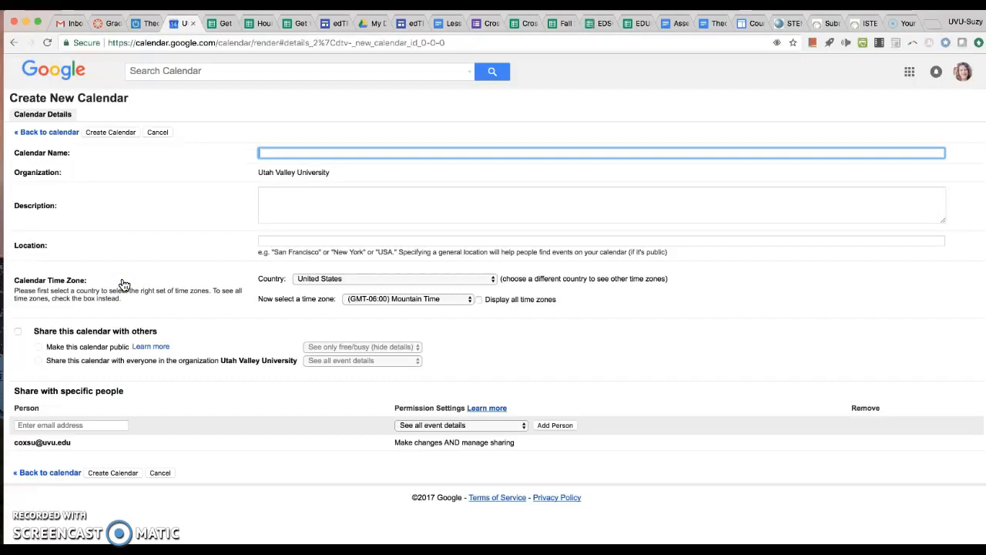
click(365, 183)
text(Mrs. Cox's 7th Grade)
- Share the new calendar with others, make it public with only free/busy shown, and create it
click(19, 332)
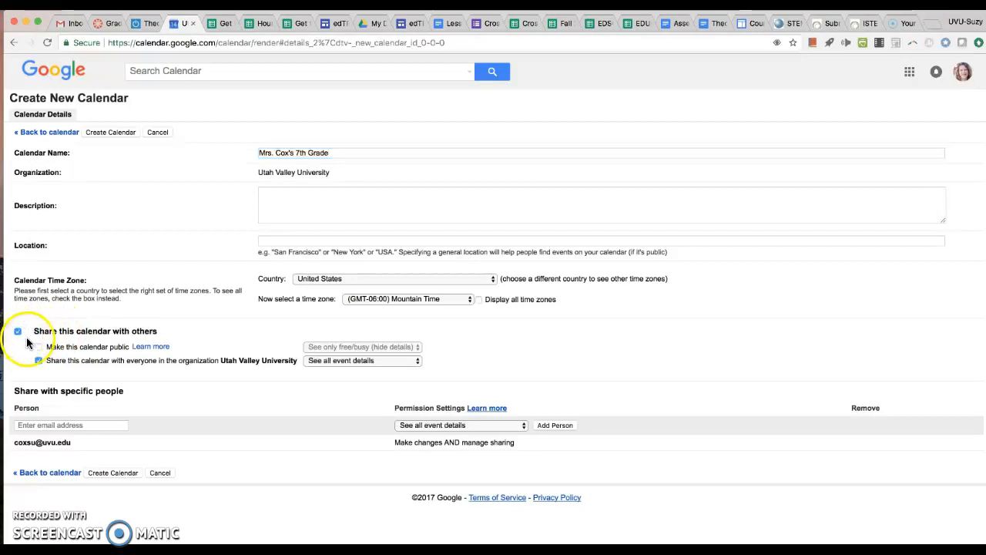
click(39, 346)
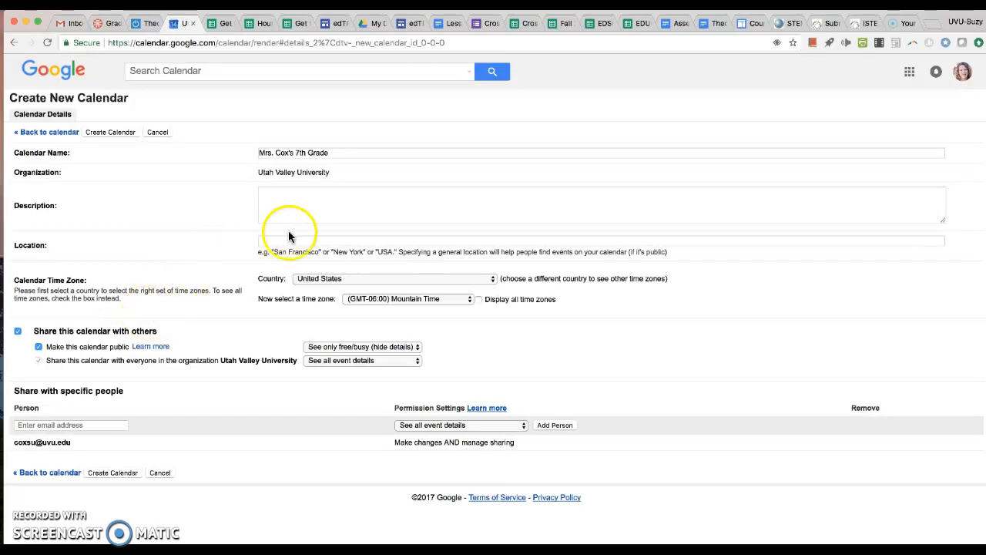
click(114, 472)
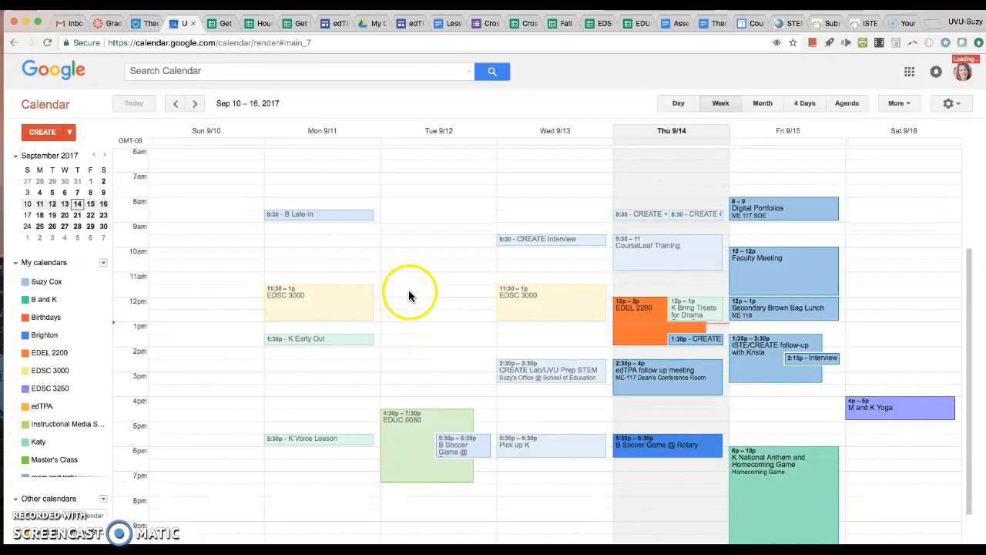
- Start an all-day event titled "Read-a-thon" on Tuesday, September 12
click(420, 143)
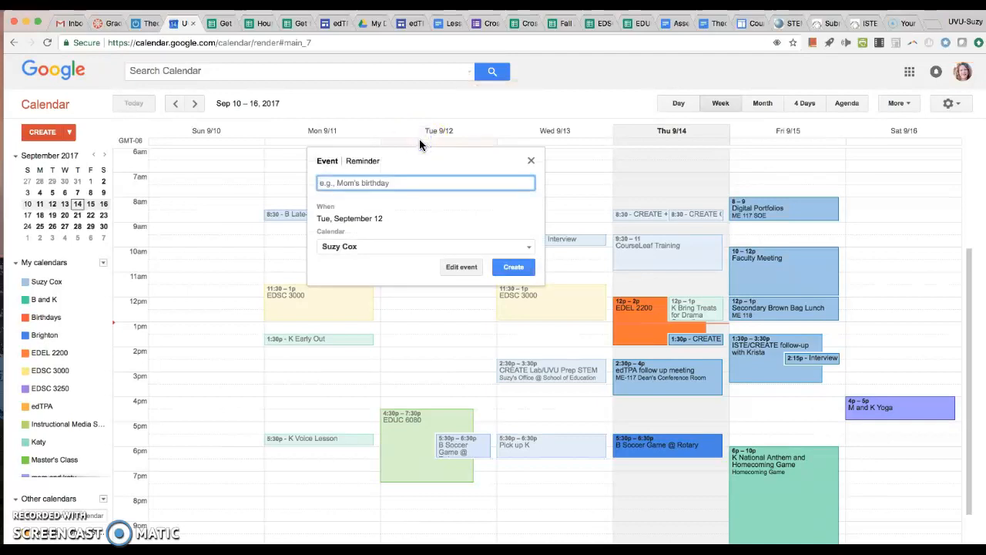
text(Read)
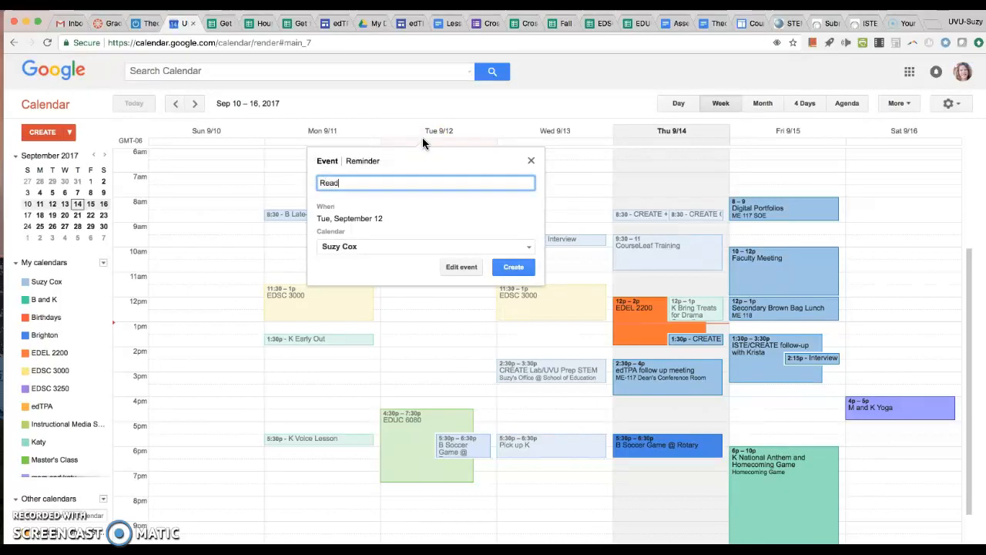
text(-a-thon)
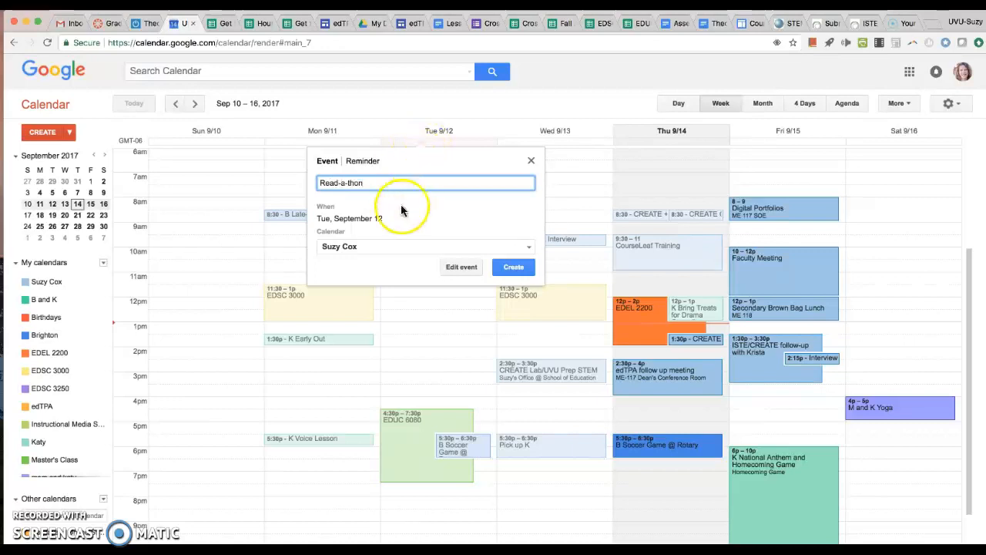
- Assign the Read-a-thon event to the teacher's 7th Grade calendar and create it
click(343, 245)
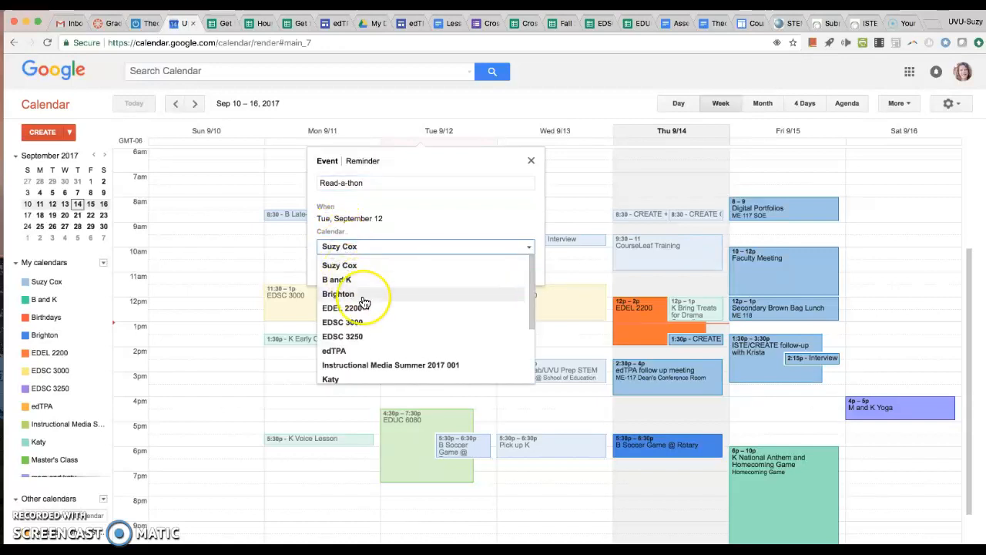
scroll(364, 302, down, 2)
scroll(365, 302, down, 1)
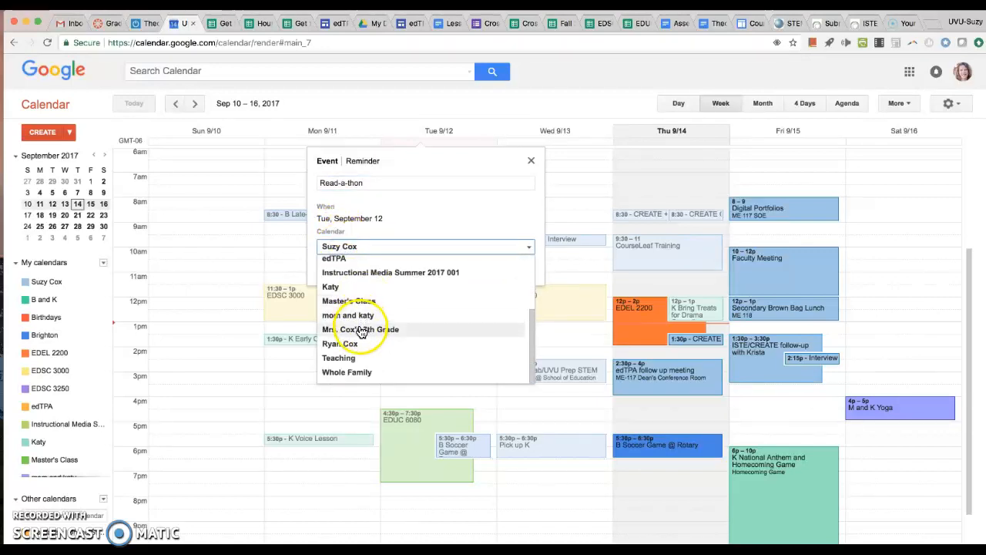
click(360, 329)
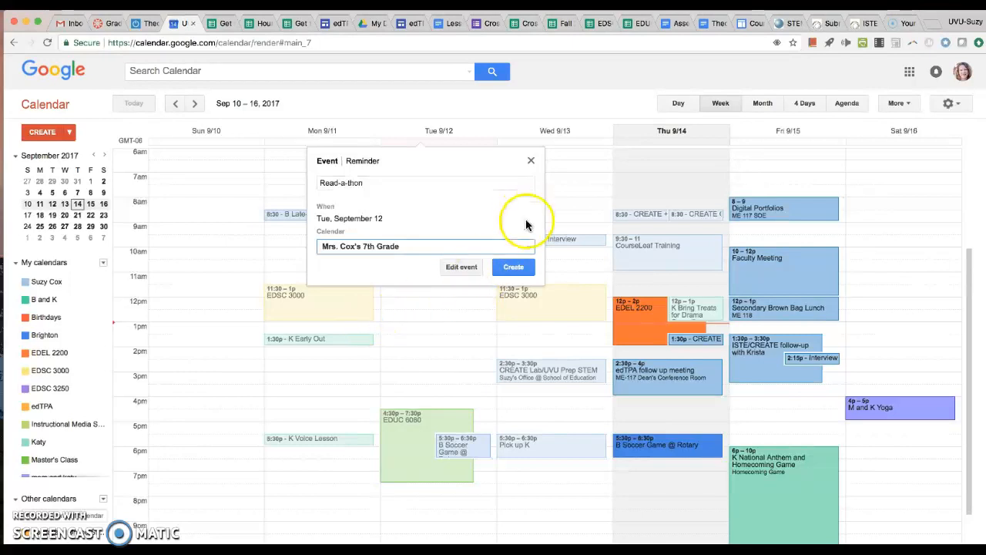
click(511, 268)
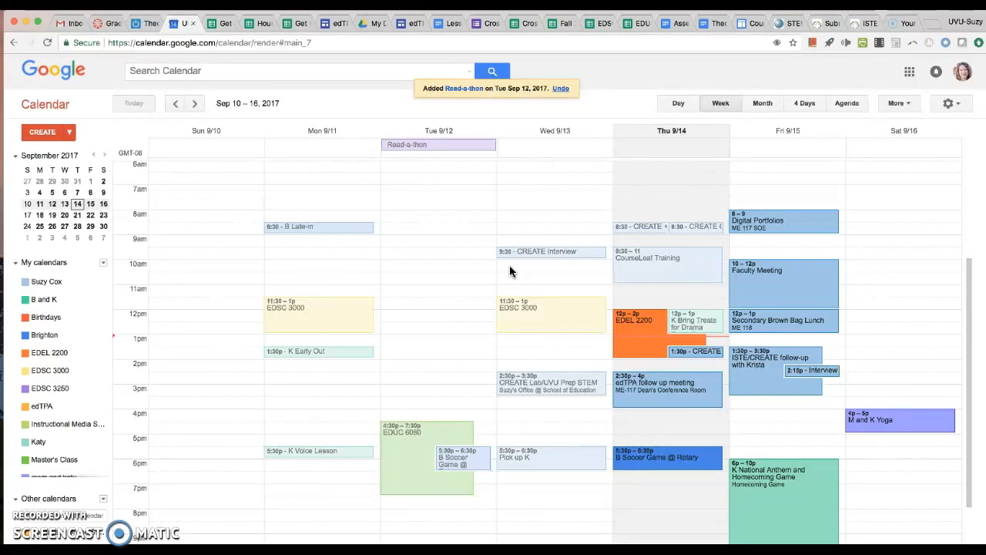
click(489, 218)
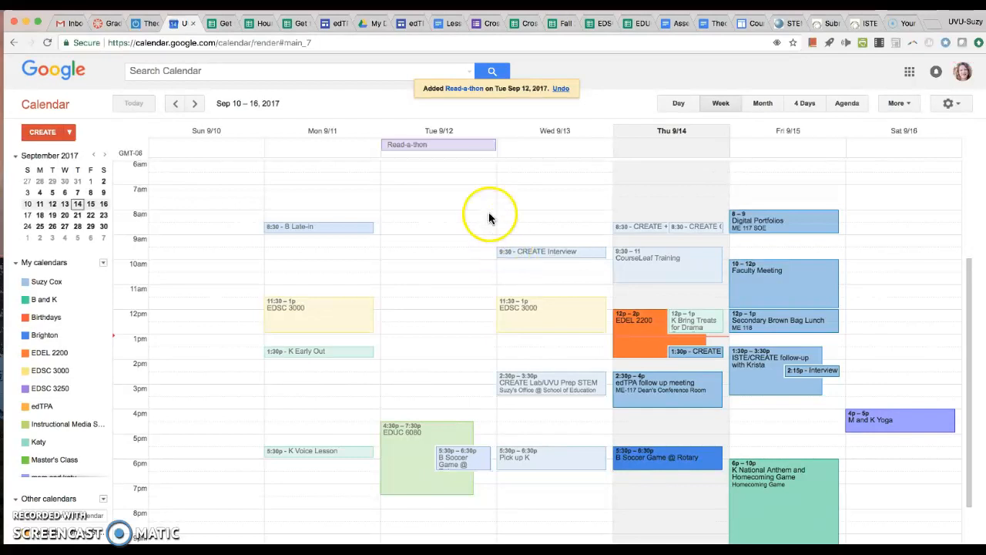
- Switch to the edTPA@UVU site in Google Sites, try to insert a calendar, and reload the Lesson Plans page
click(331, 25)
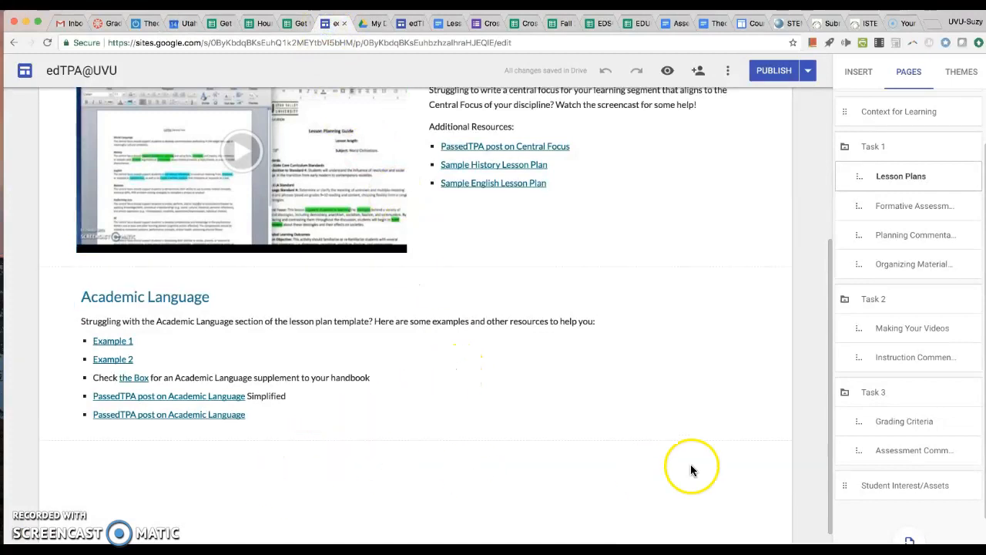
click(855, 76)
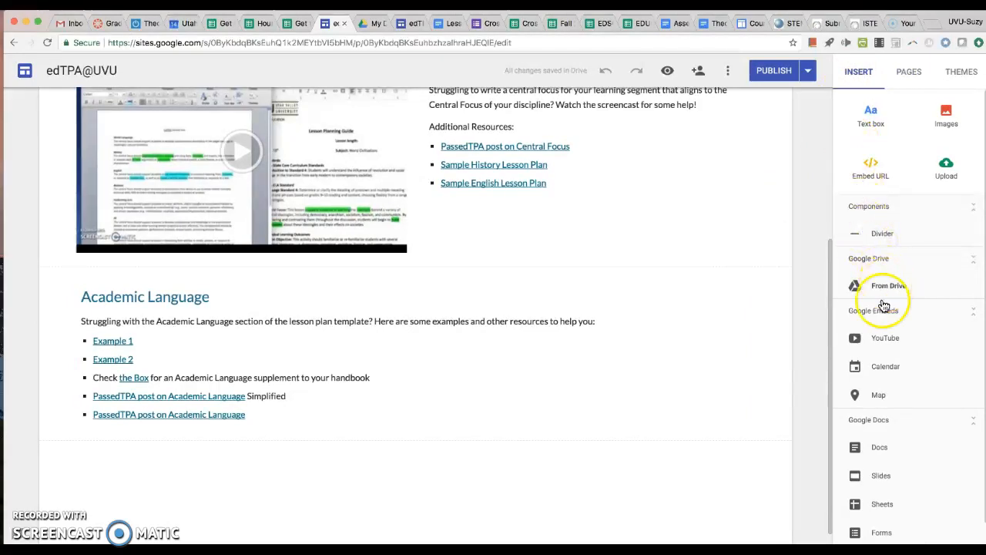
click(877, 369)
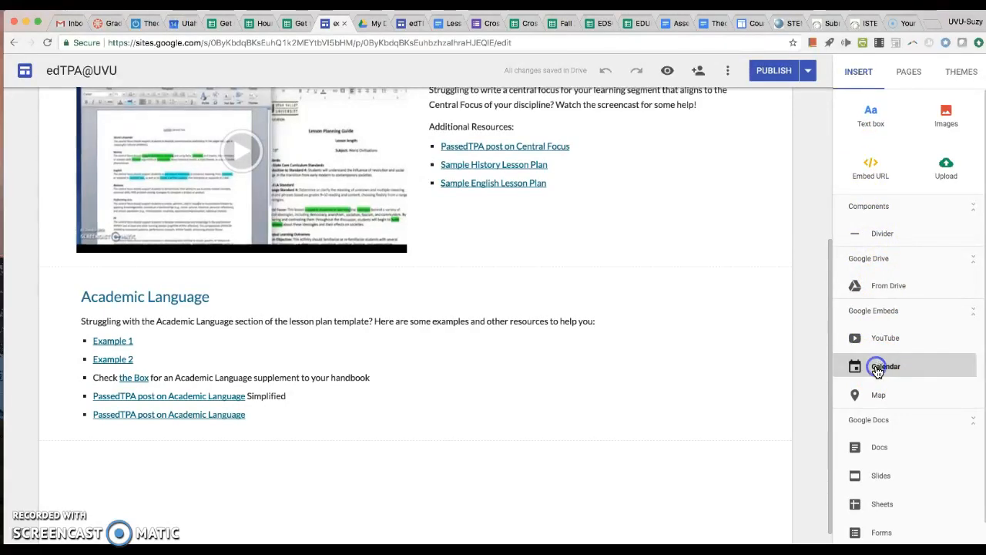
click(656, 346)
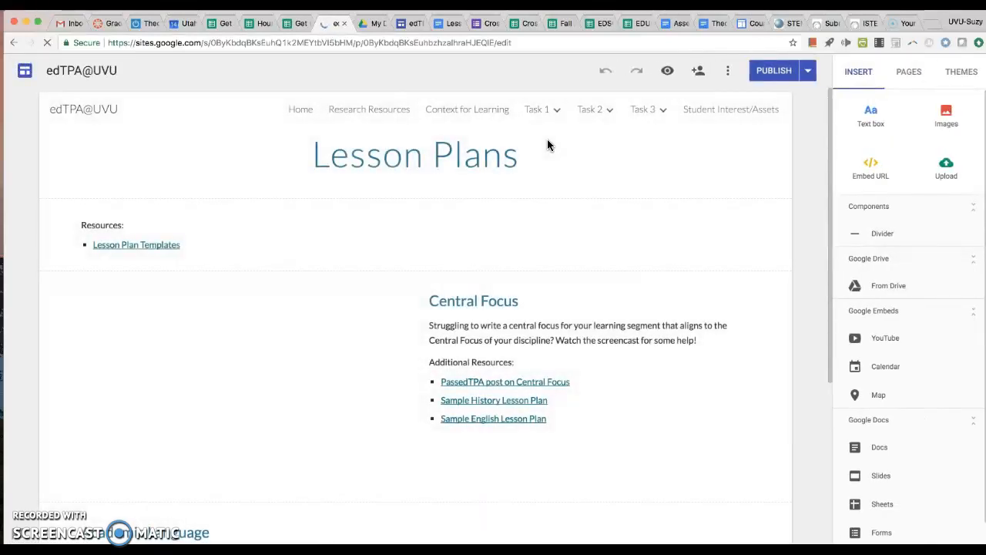
click(576, 356)
scroll(576, 356, down, 5)
click(347, 473)
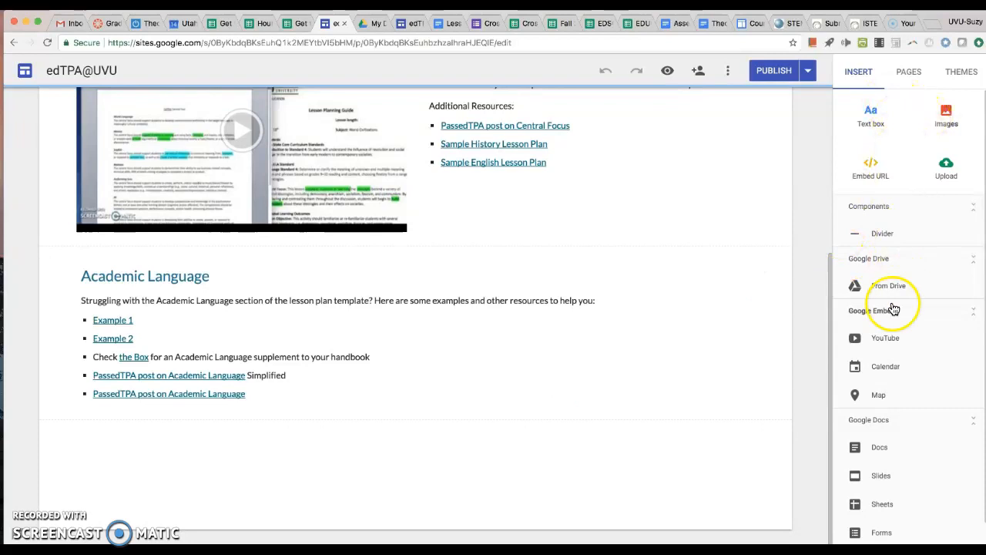
- Embed the teacher's 7th Grade calendar below the Academic Language section of the Lesson Plans page
click(874, 370)
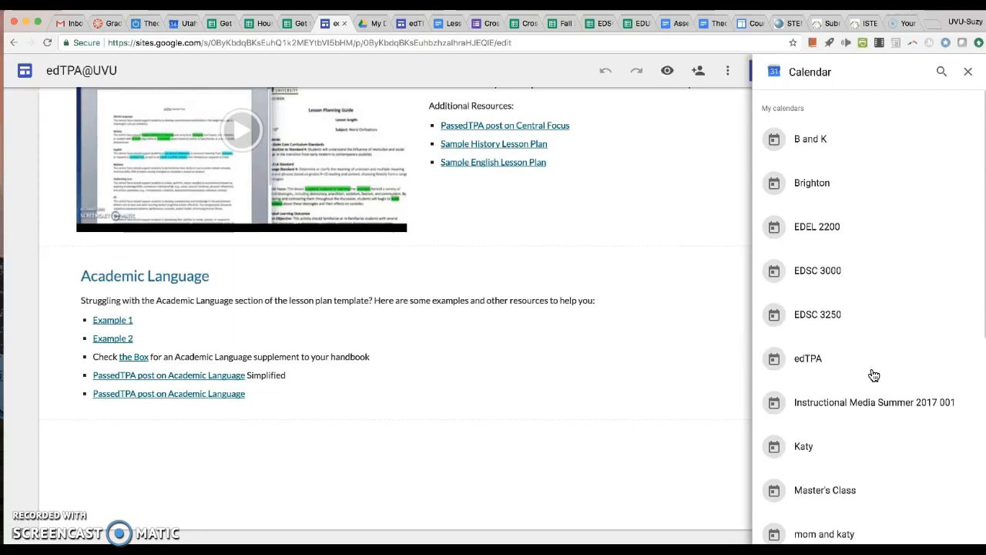
scroll(915, 333, down, 2)
scroll(914, 332, down, 2)
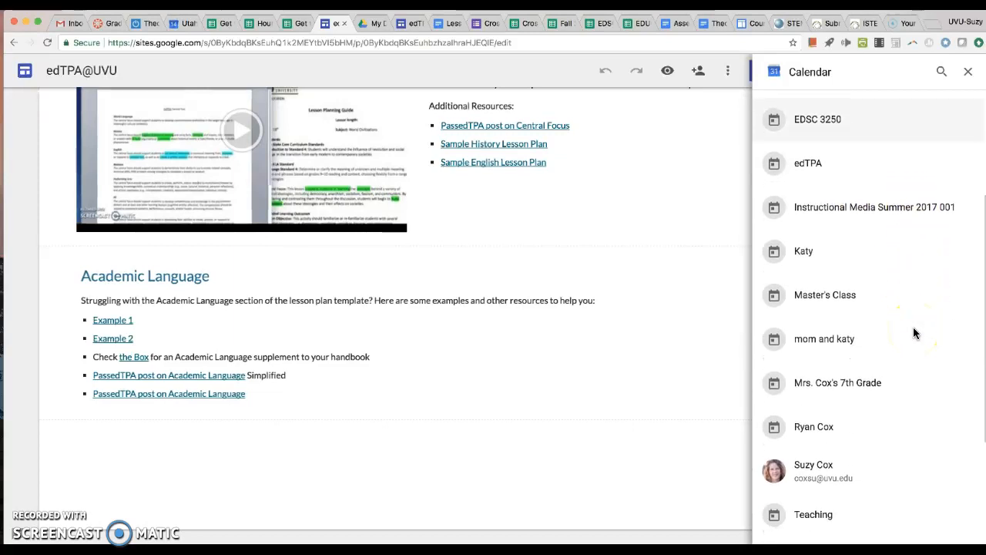
click(841, 371)
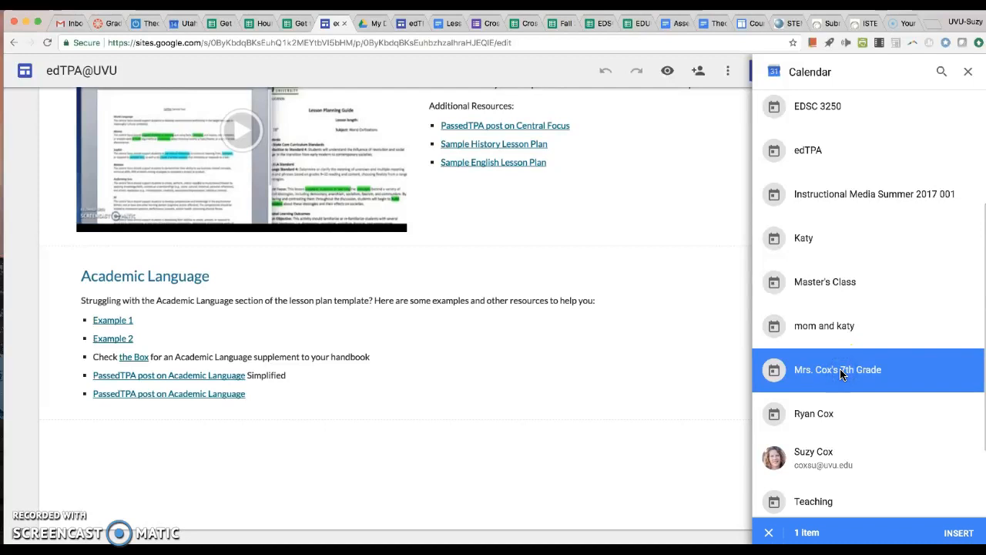
click(958, 533)
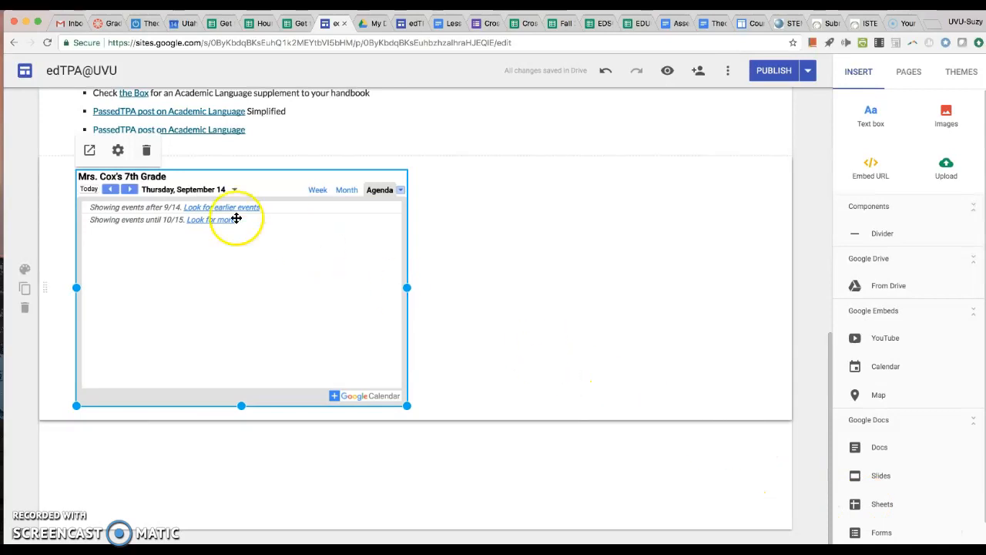
click(112, 189)
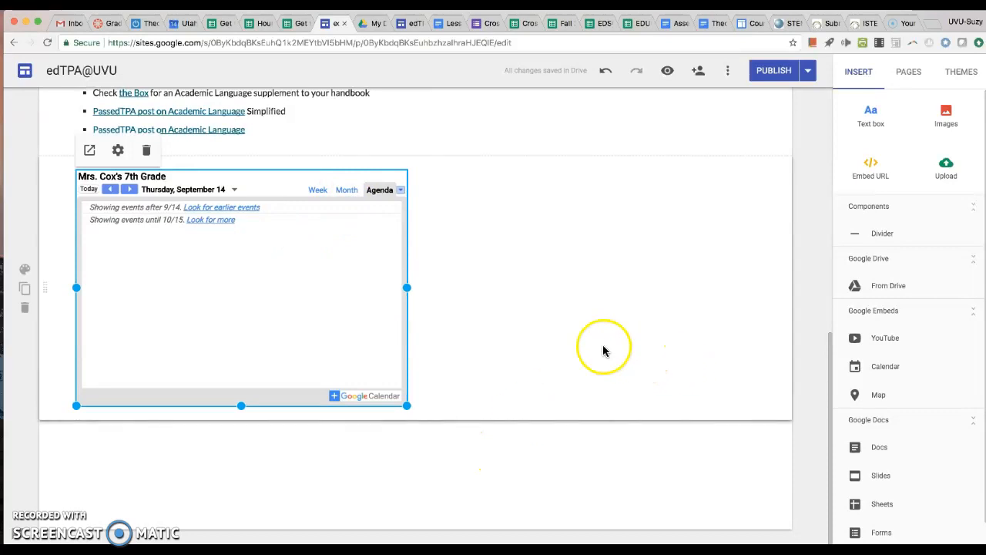
- Set the embedded calendar's view mode to Week and enlarge the calendar to span most of the page width
click(118, 151)
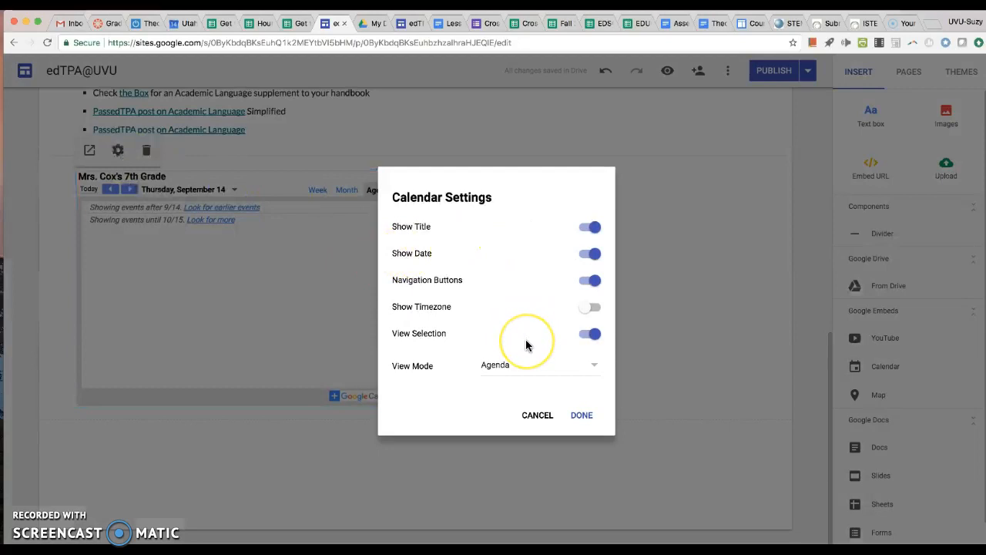
click(561, 363)
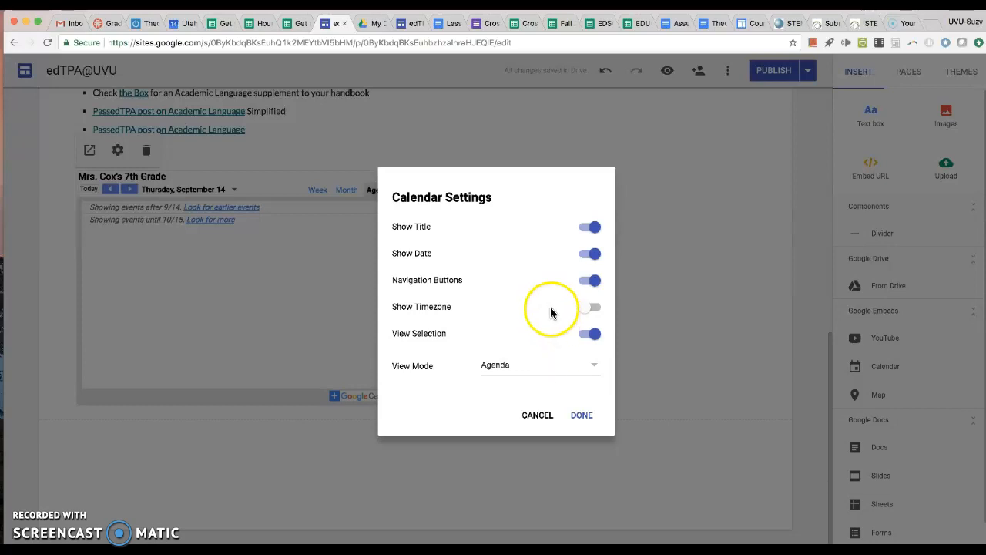
click(535, 369)
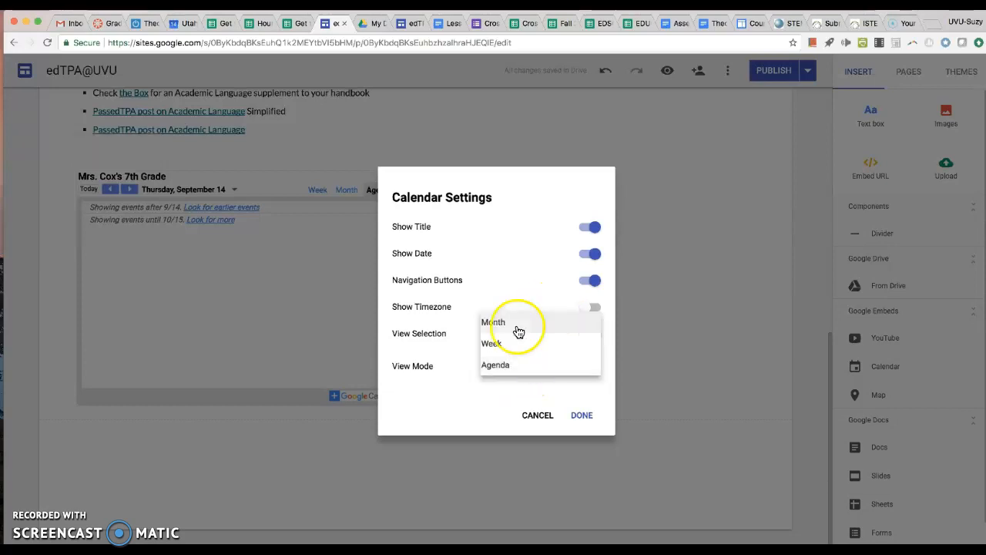
click(510, 342)
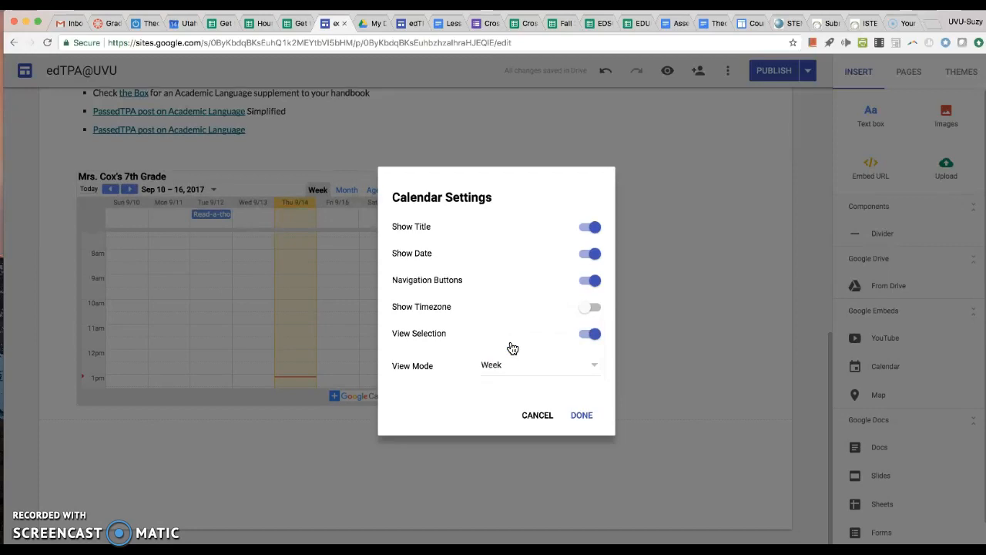
click(580, 413)
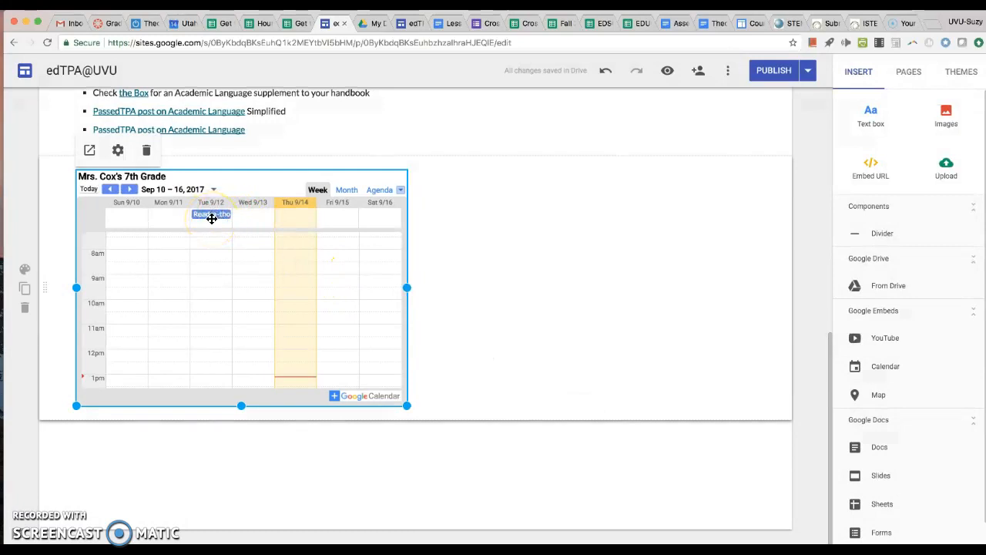
drag(407, 405, 646, 542)
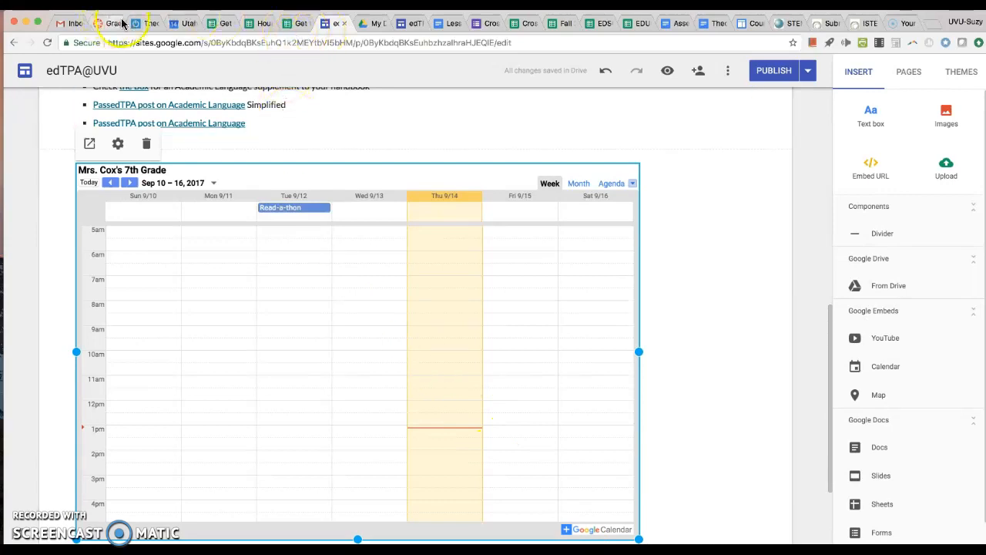
- Switch to Google Calendar and review the 7th Grade calendar's details and sharing settings and the Read-a-thon event's details
click(182, 23)
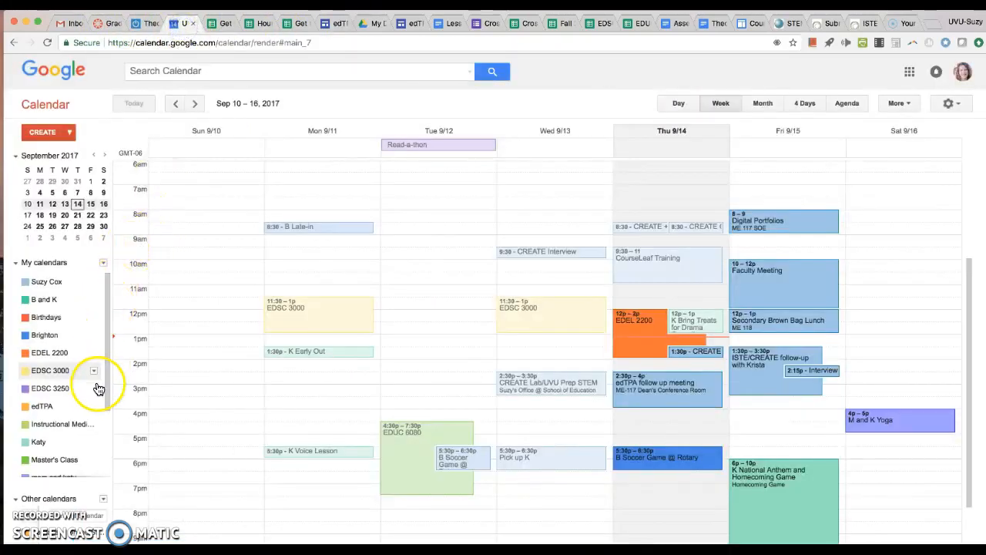
scroll(90, 433, down, 2)
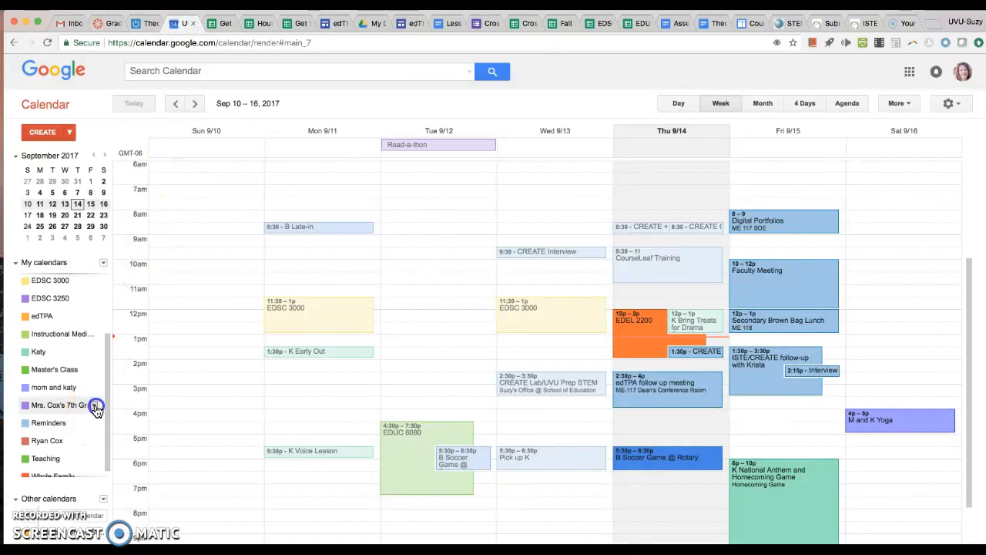
click(93, 406)
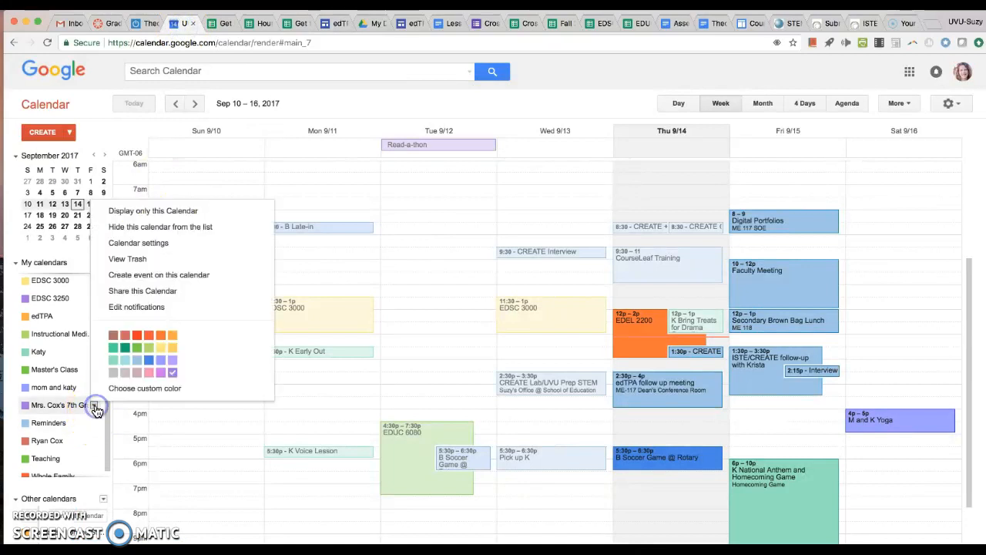
click(158, 243)
scroll(341, 250, down, 1)
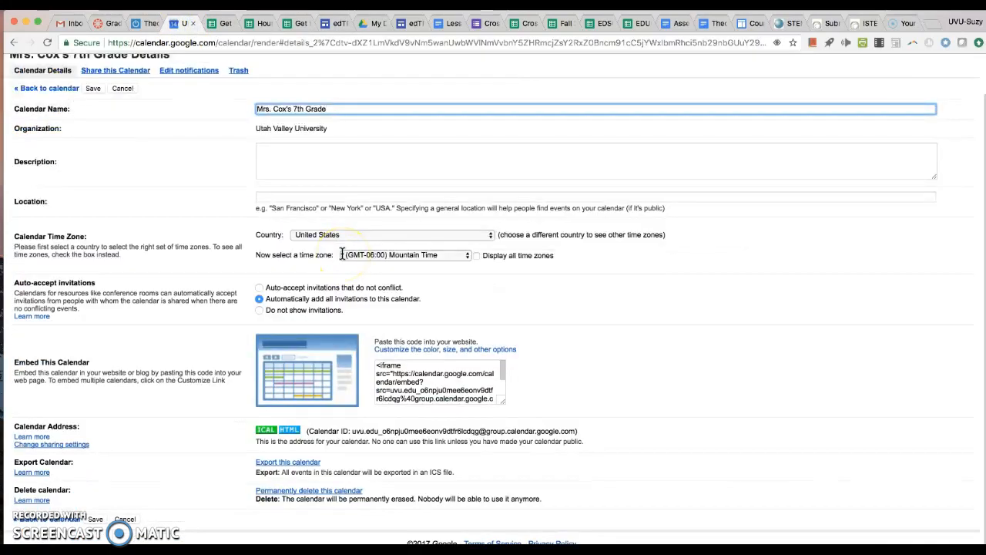
click(138, 71)
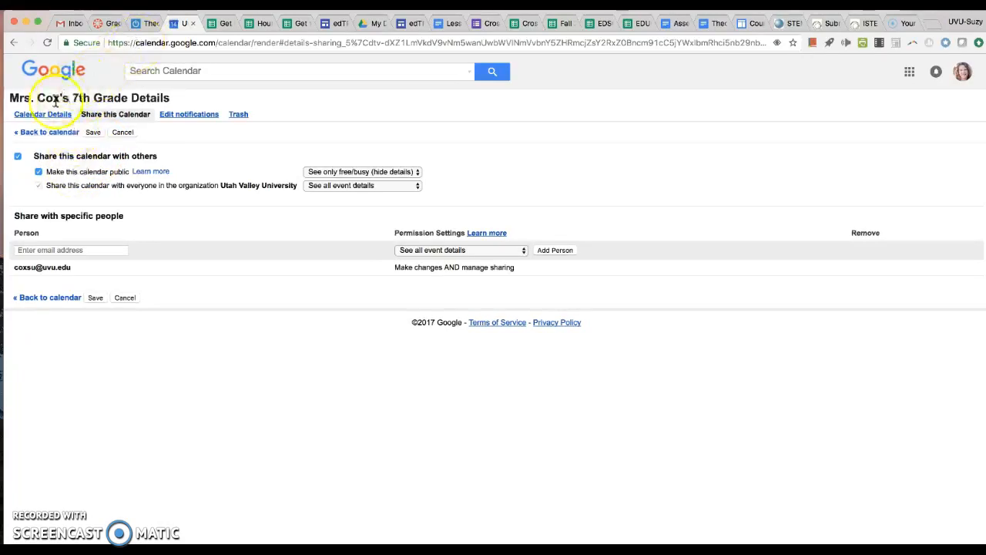
click(31, 132)
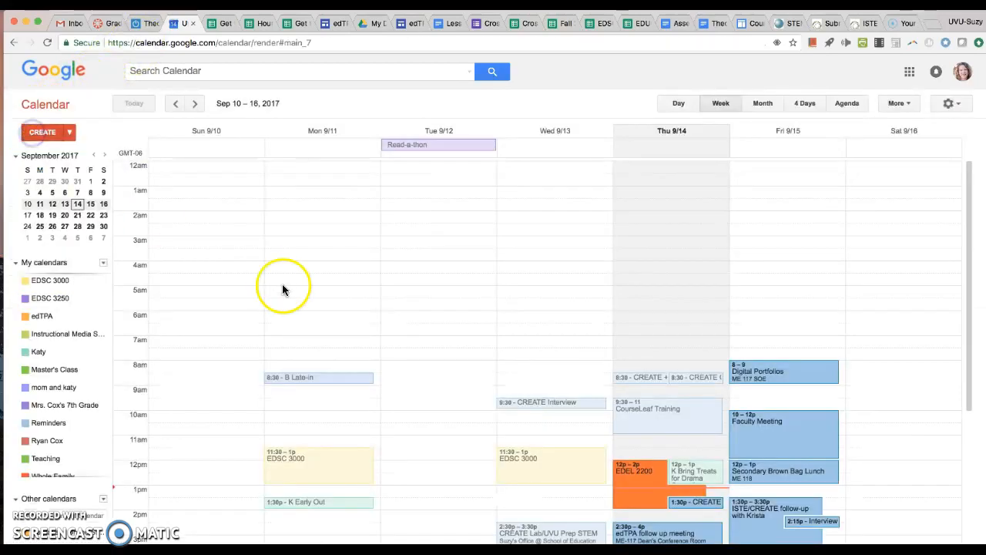
click(444, 144)
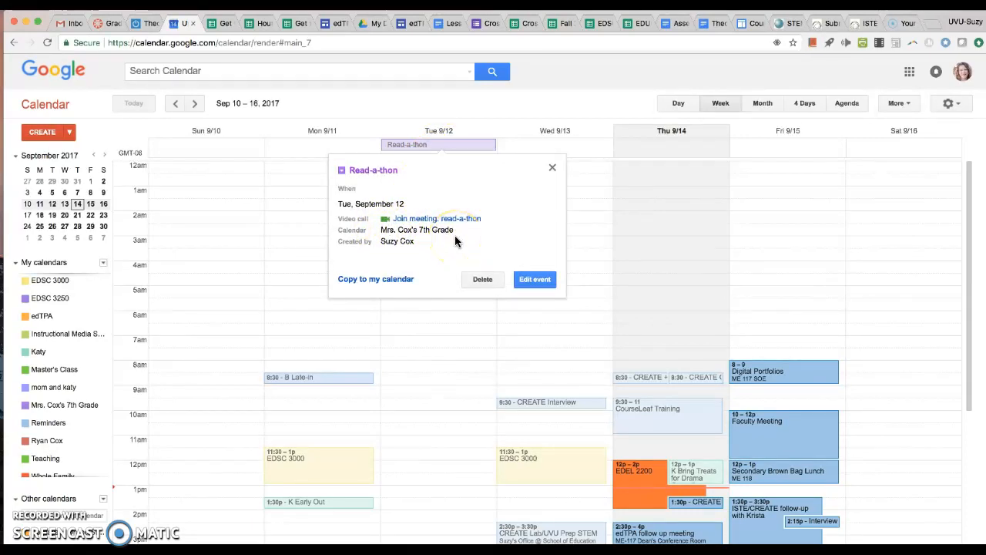
- Switch back to the edTPA@UVU site and review the embedded calendar's display settings
click(330, 23)
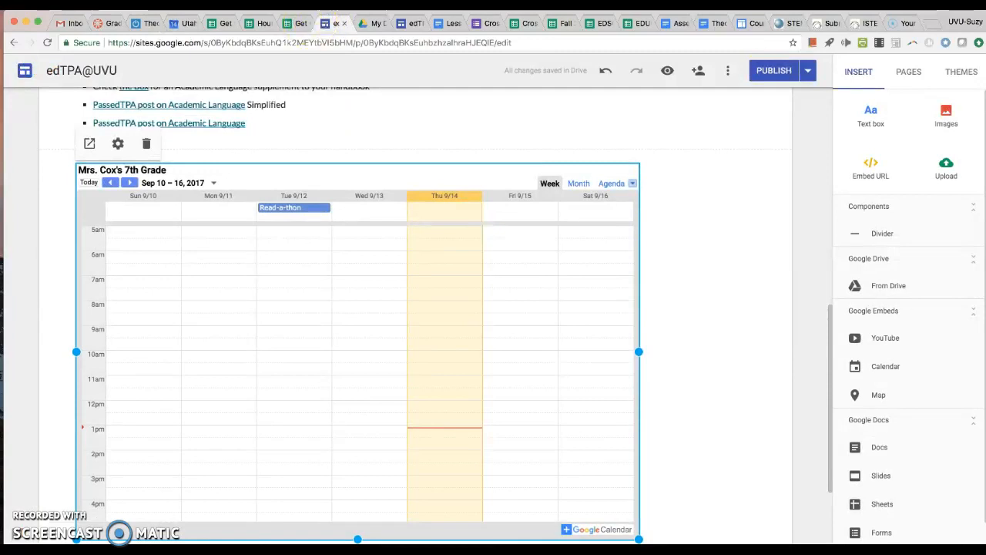
click(118, 145)
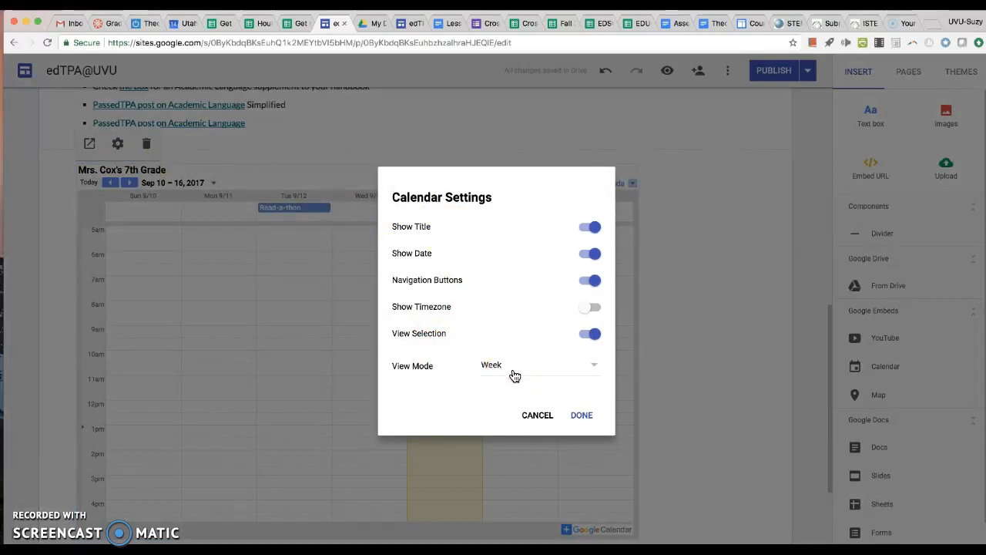
click(582, 414)
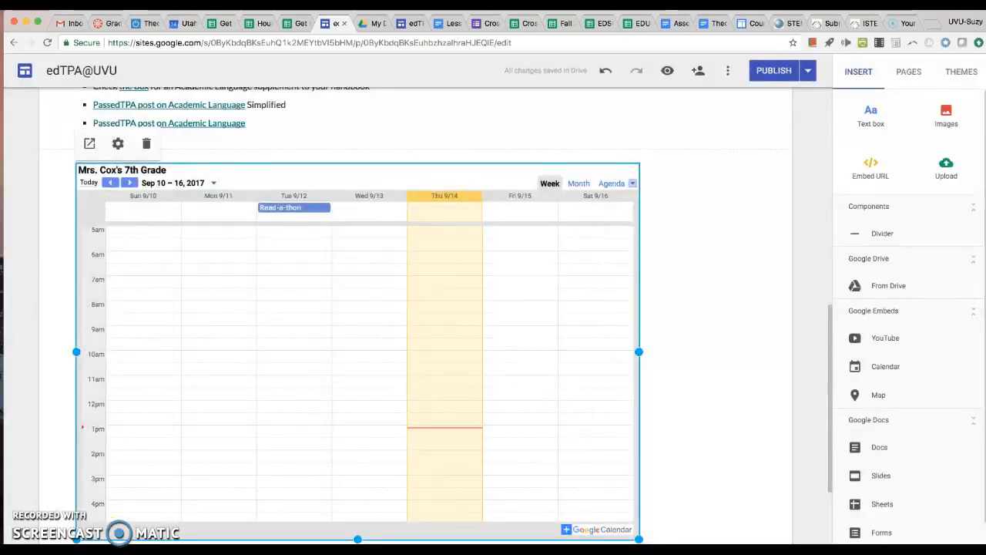